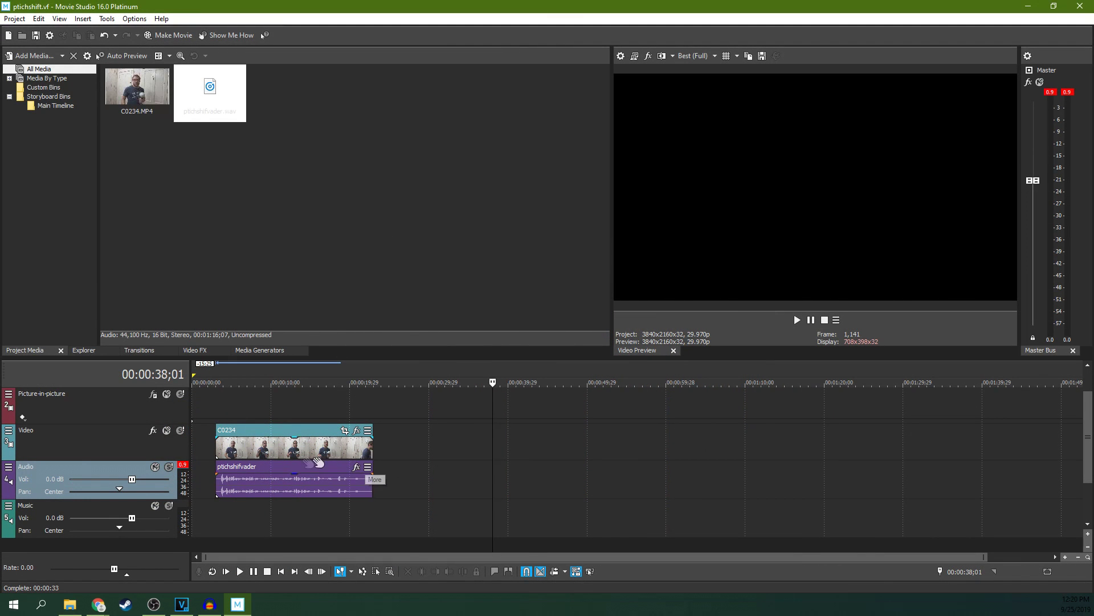
# - Select the C0234 clip, zoom the timeline and place the playhead near 15;23
pyautogui.click(306, 452)
pyautogui.scroll(5, 311, 452)
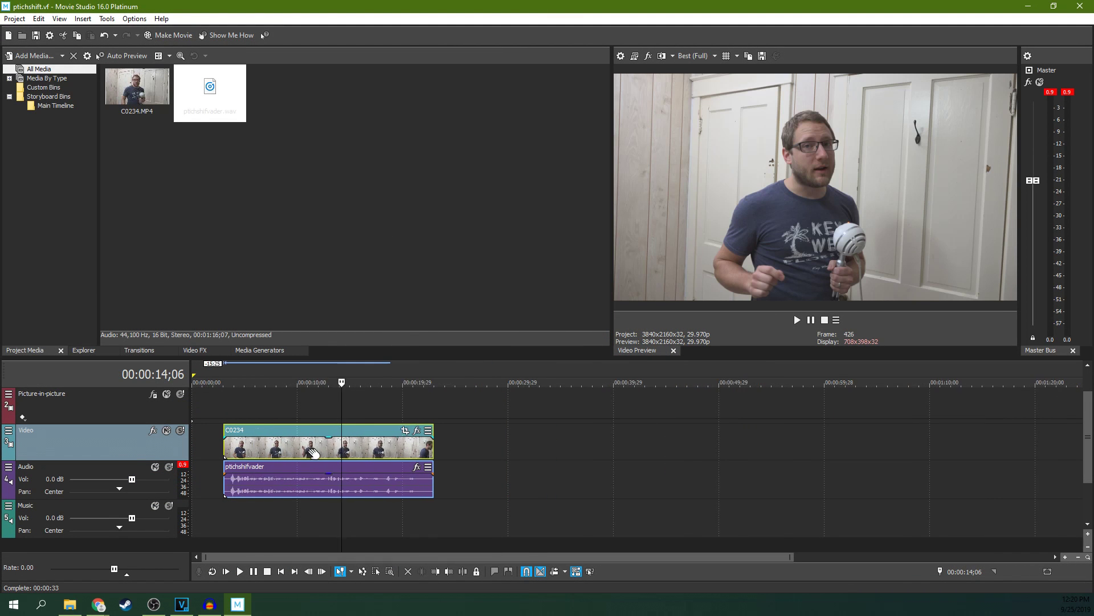
pyautogui.click(519, 453)
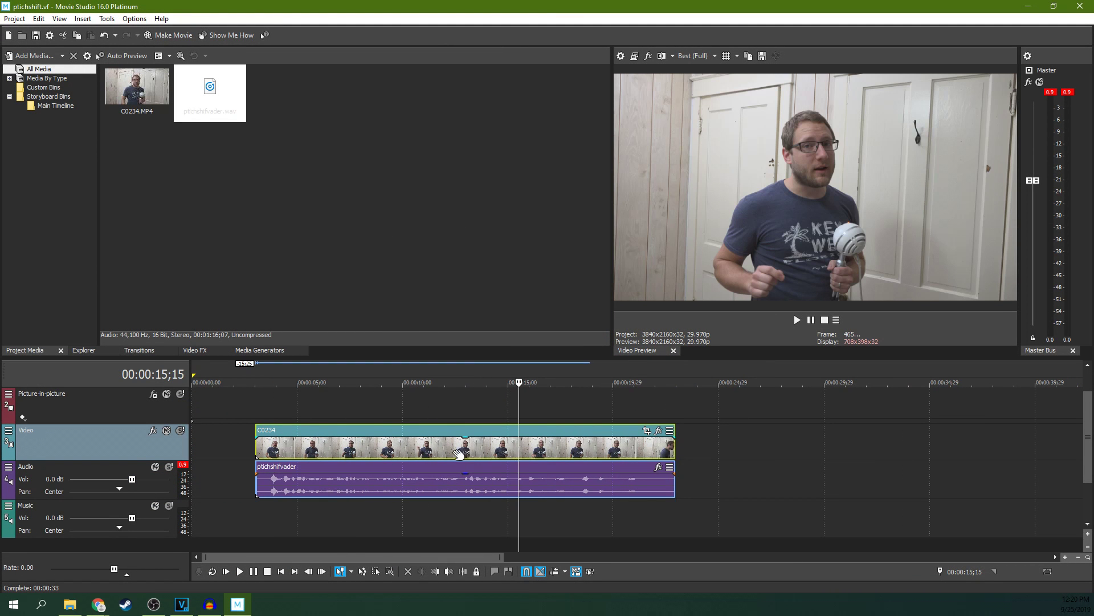
pyautogui.click(524, 445)
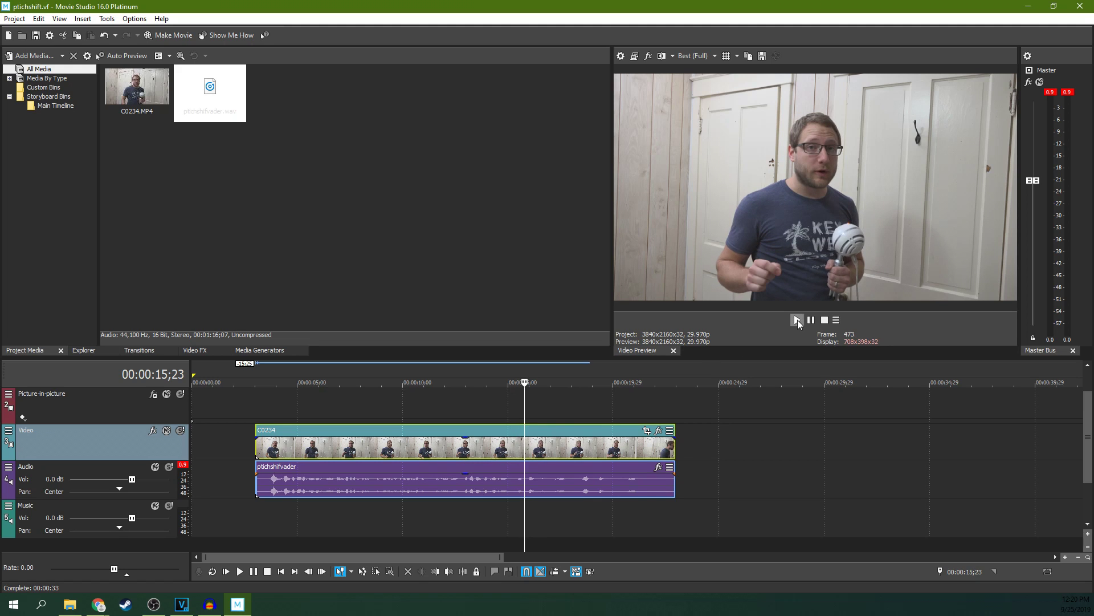
# - Play the passage from about 15;07 and stop playback at 16;29
pyautogui.click(798, 320)
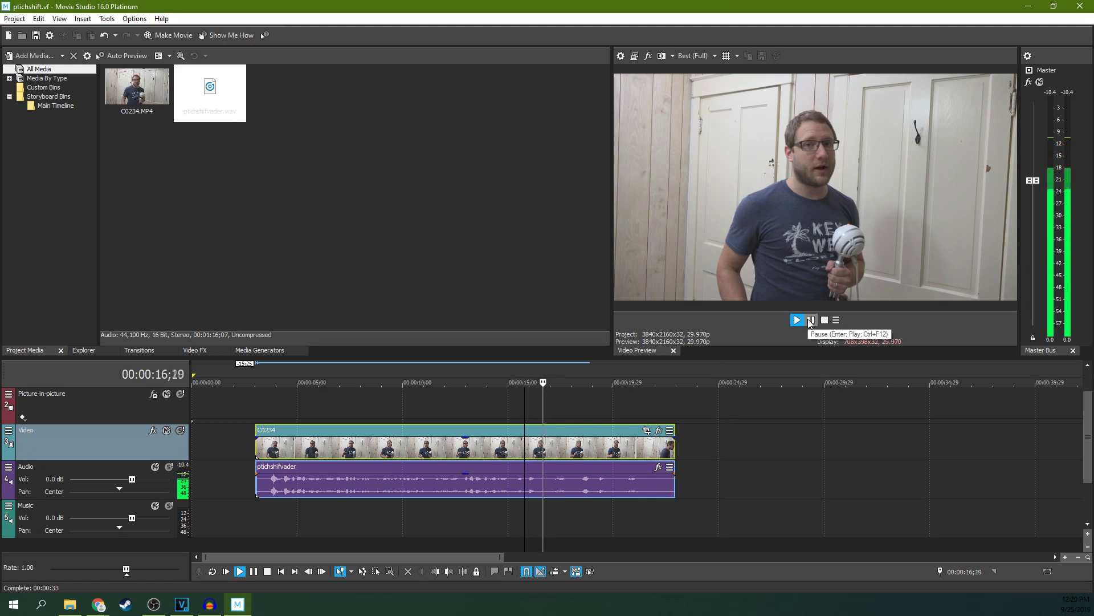
pyautogui.click(811, 320)
pyautogui.click(516, 452)
pyautogui.click(797, 321)
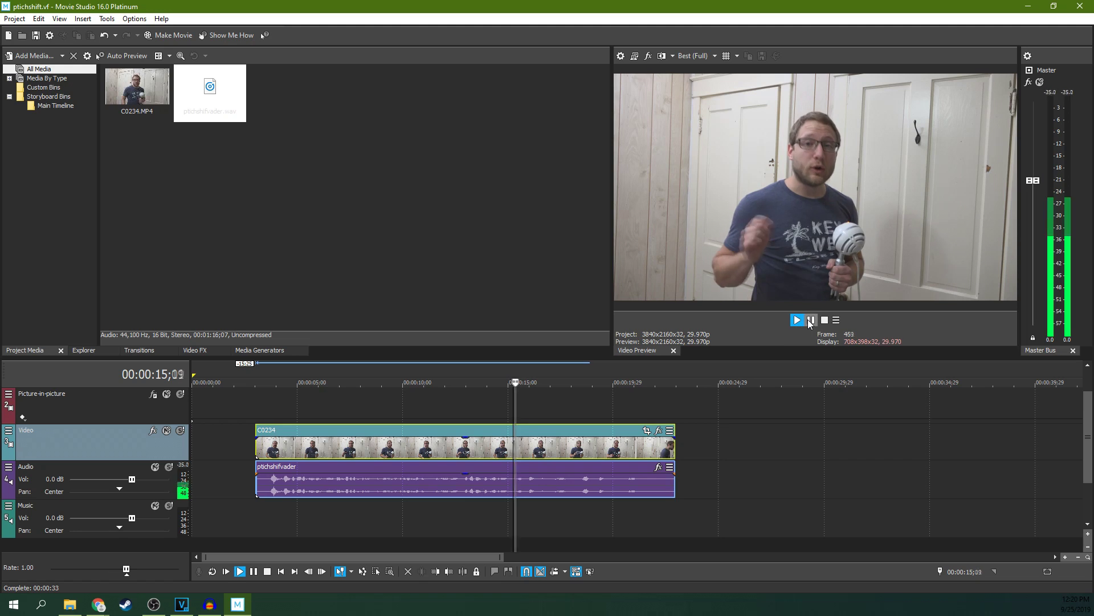
pyautogui.click(811, 319)
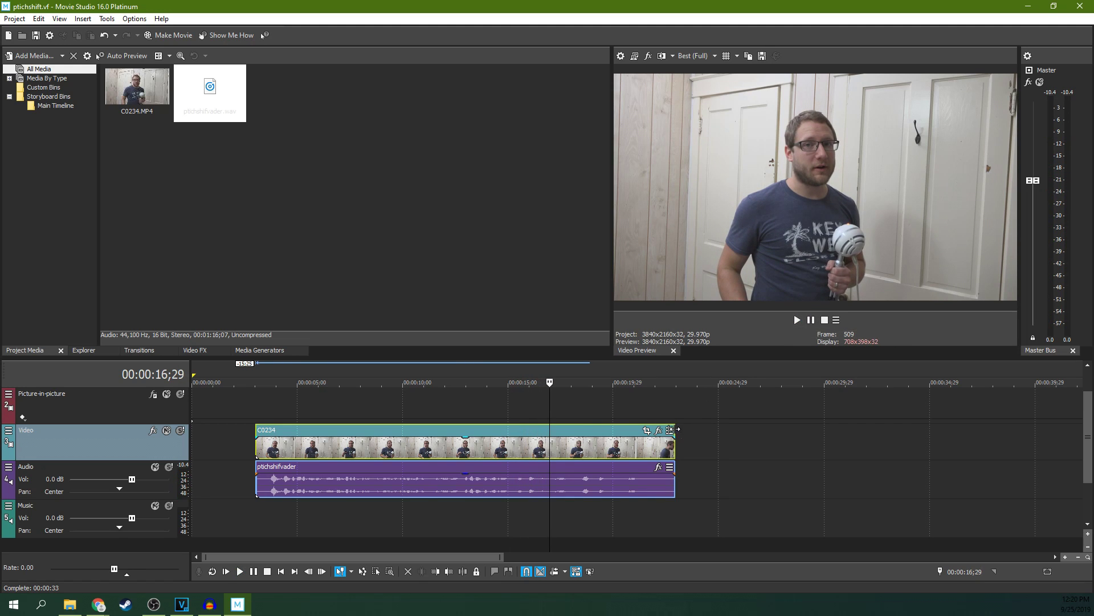
# - Undo the combined split, enable Ignore Event Grouping and split only the audio at 16;29
pyautogui.press('s')
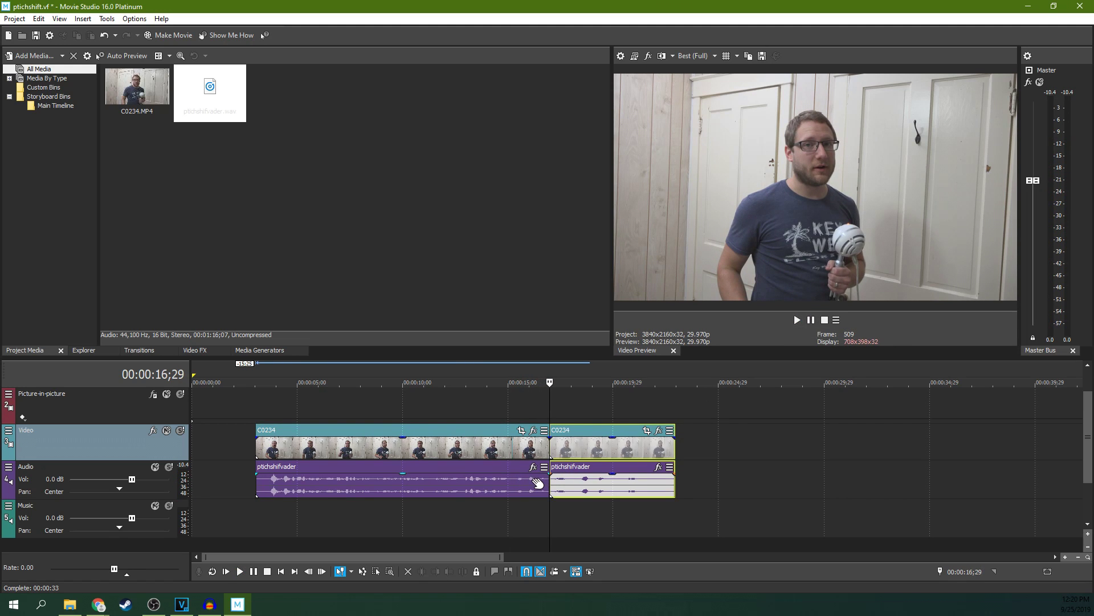
pyautogui.hotkey('ctrl', 'z')
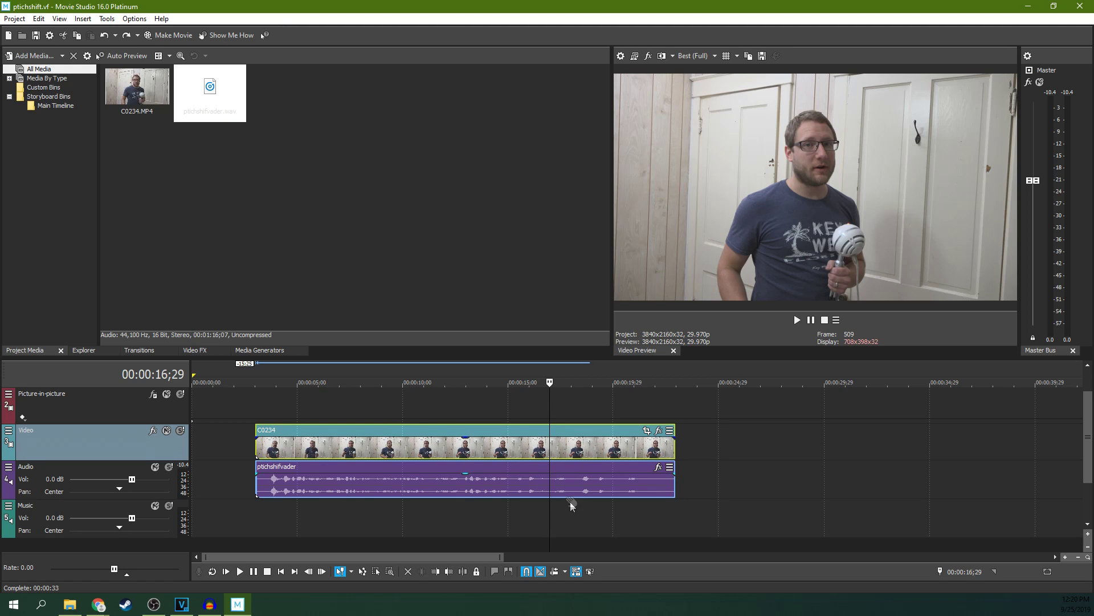
pyautogui.click(591, 571)
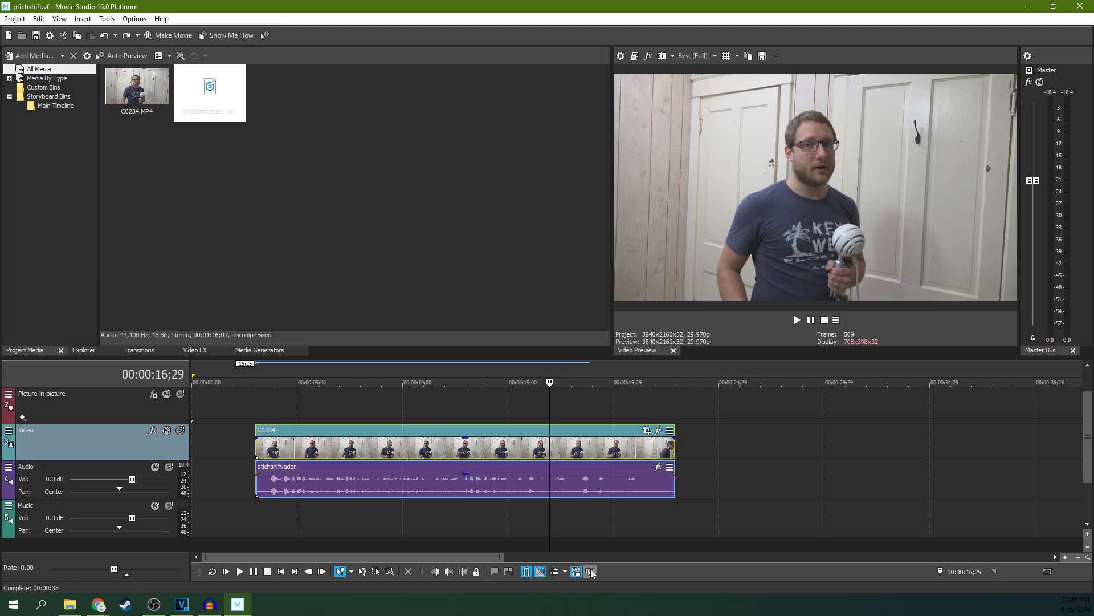
pyautogui.click(550, 478)
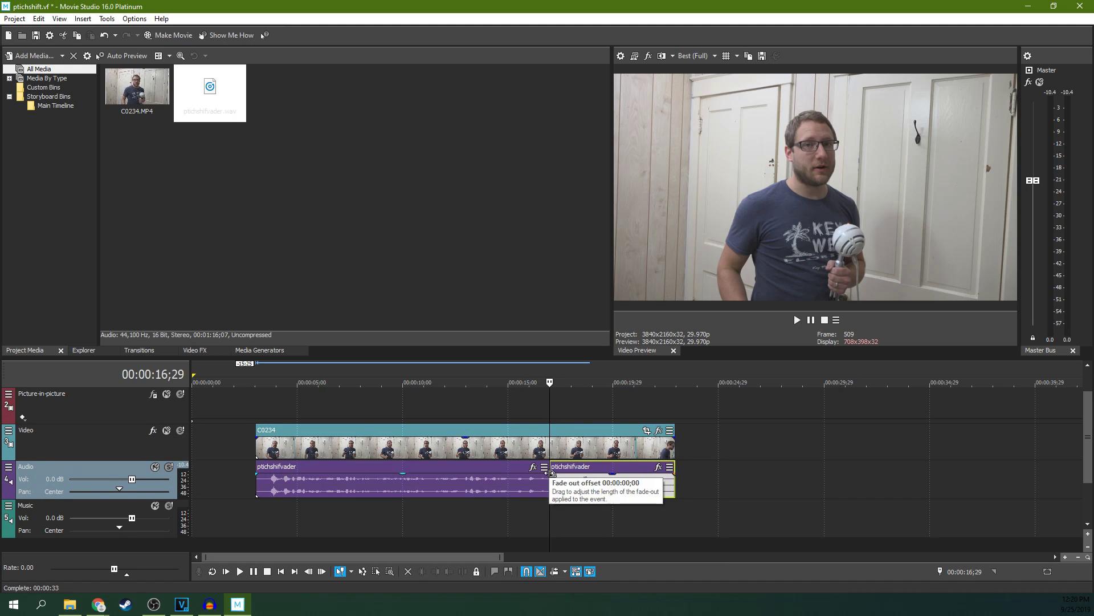
pyautogui.press('s')
# - Split the audio again at 15;09 and play the new short section
pyautogui.click(515, 480)
pyautogui.press('s')
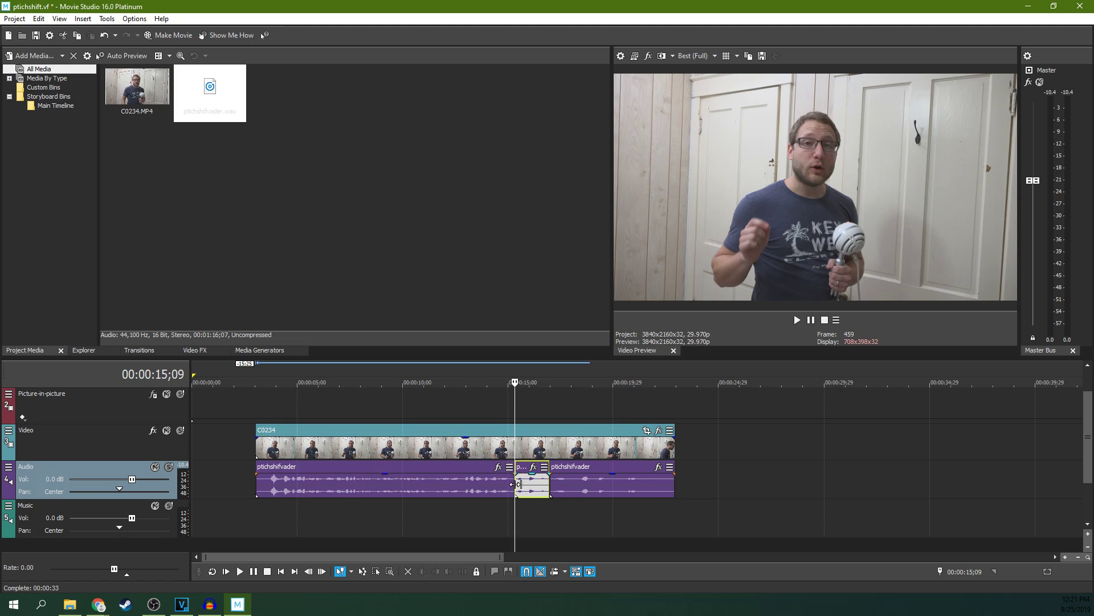
pyautogui.scroll(5, 522, 489)
pyautogui.click(797, 320)
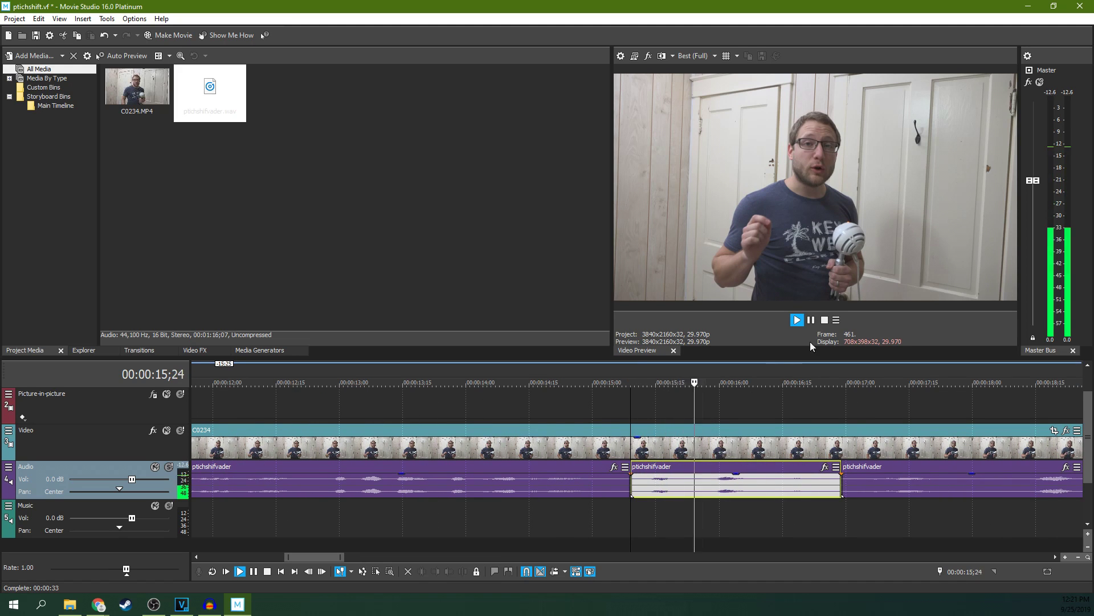
pyautogui.click(811, 320)
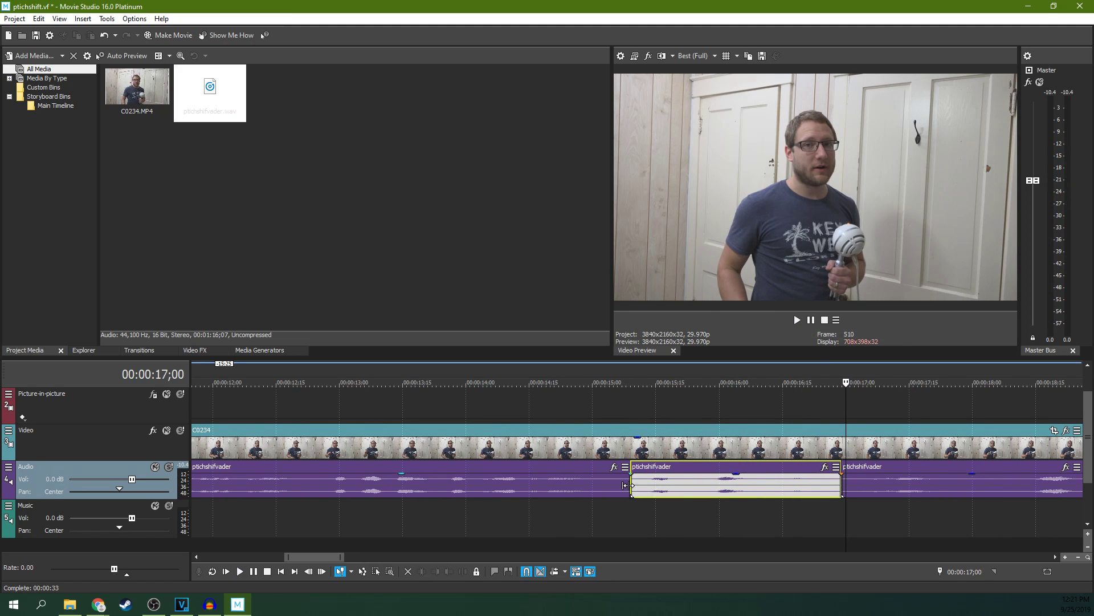
# - Inspect the audio pieces and confirm the C0234 video remains one clip
pyautogui.click(627, 485)
pyautogui.click(832, 481)
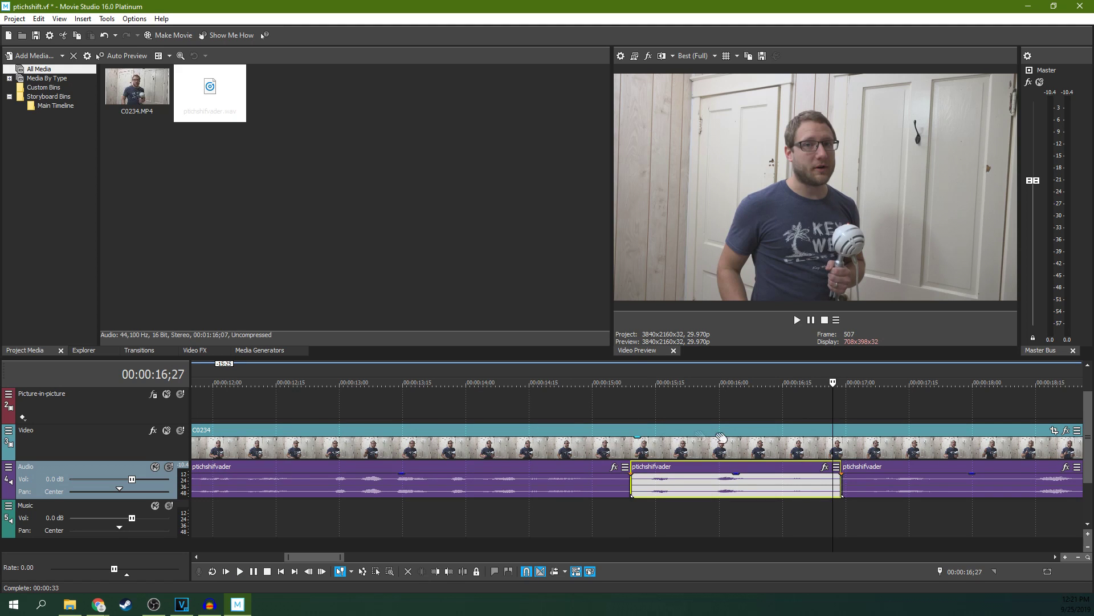
pyautogui.click(842, 441)
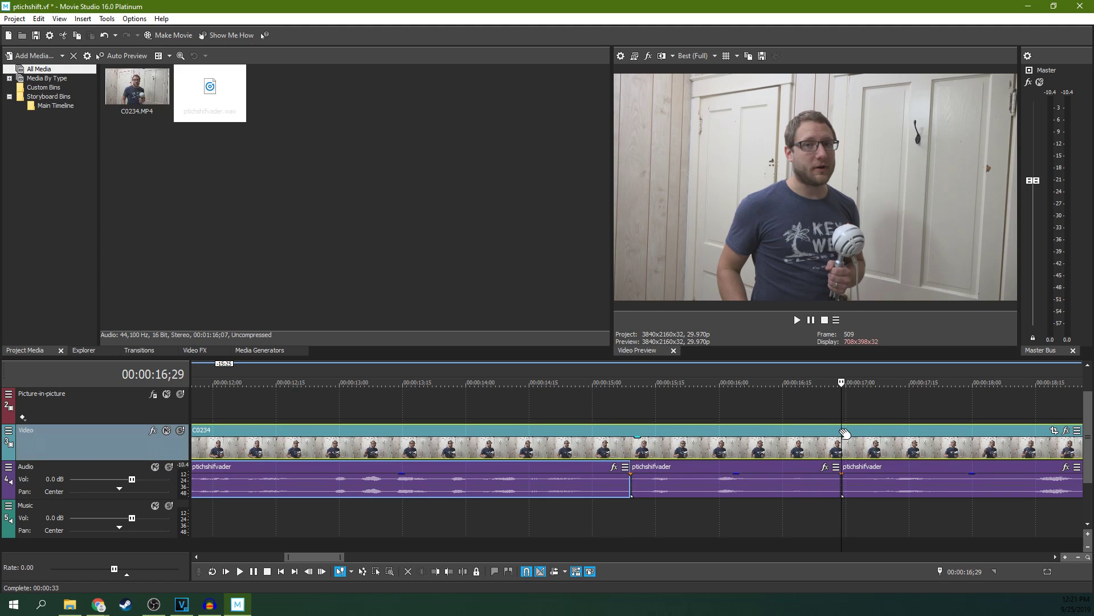
pyautogui.scroll(-3, 804, 453)
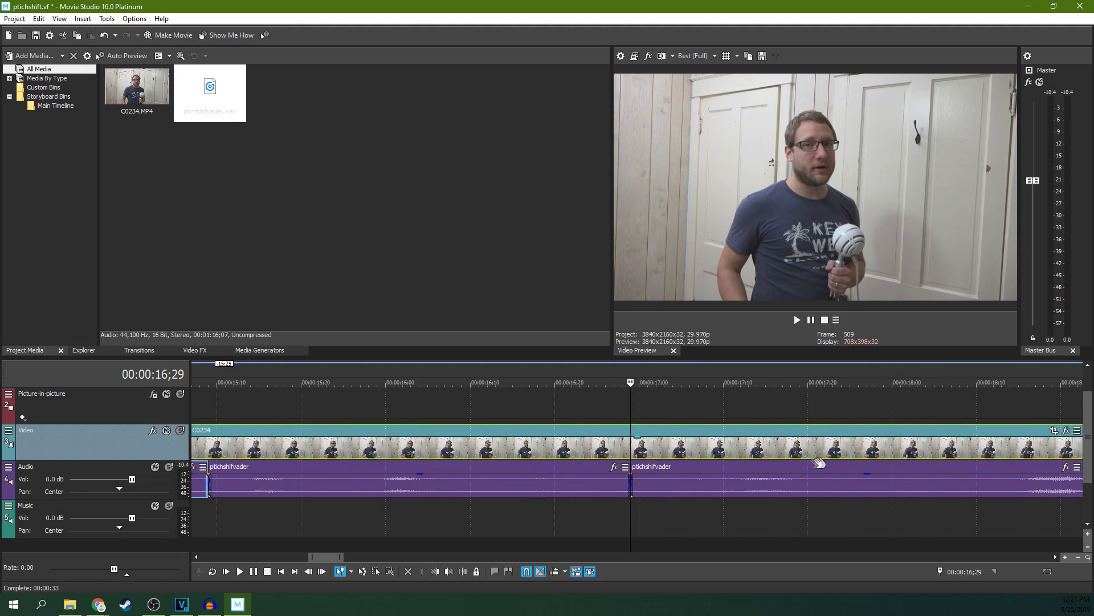
pyautogui.scroll(-2, 803, 453)
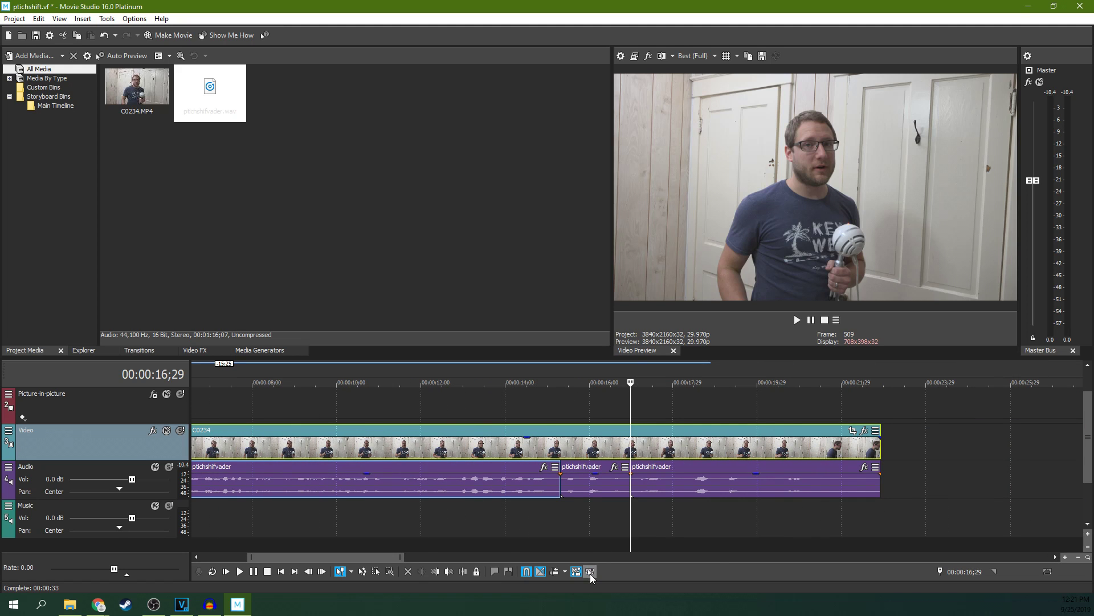
# - Replay the short middle audio section with grouping ignored, then bring up its context menu
pyautogui.click(590, 572)
pyautogui.click(587, 488)
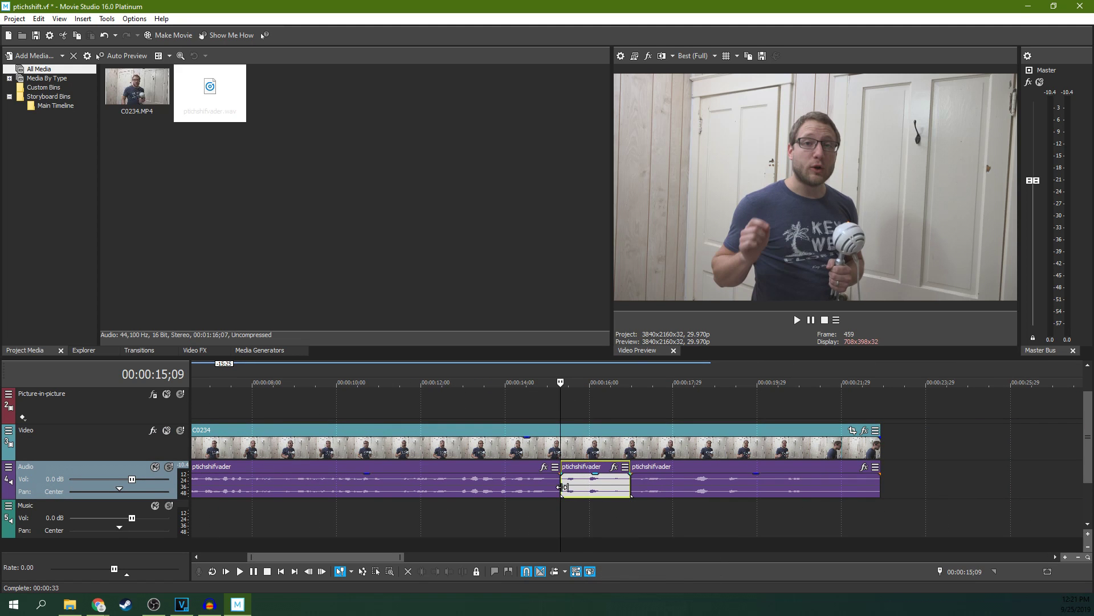
pyautogui.press('space')
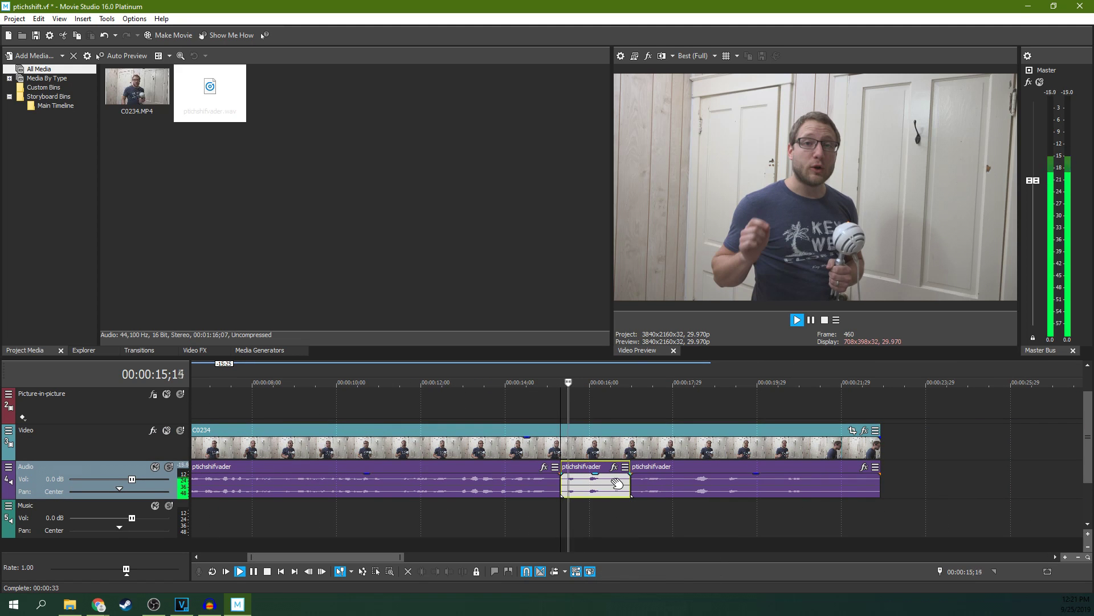
pyautogui.click(811, 321)
pyautogui.click(593, 487)
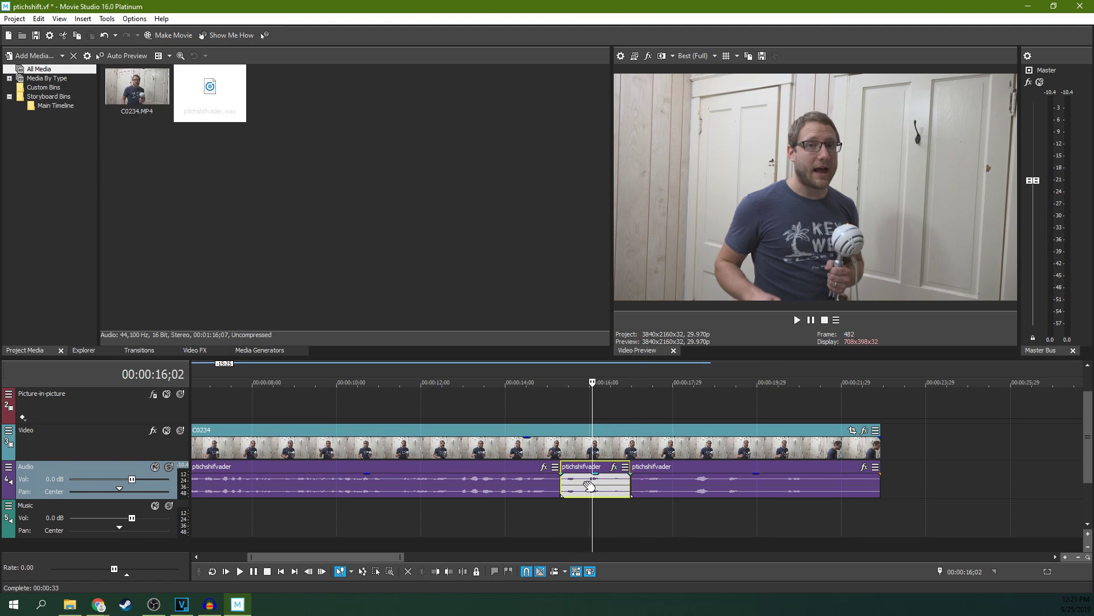
pyautogui.rightClick(597, 486)
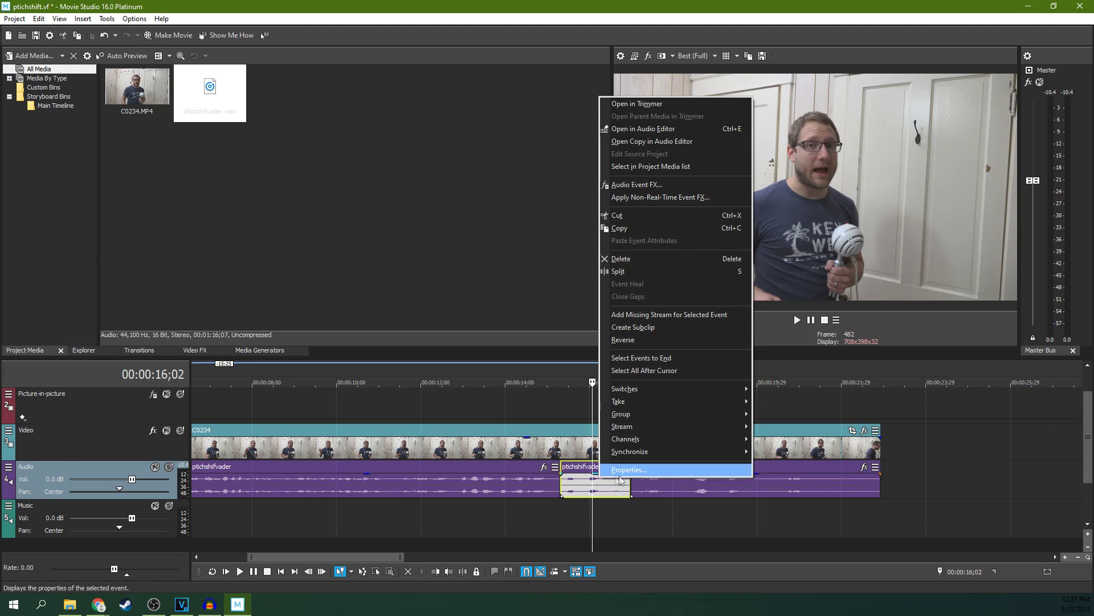
# - Choose Audio Event FX... for the short middle audio section
pyautogui.click(645, 186)
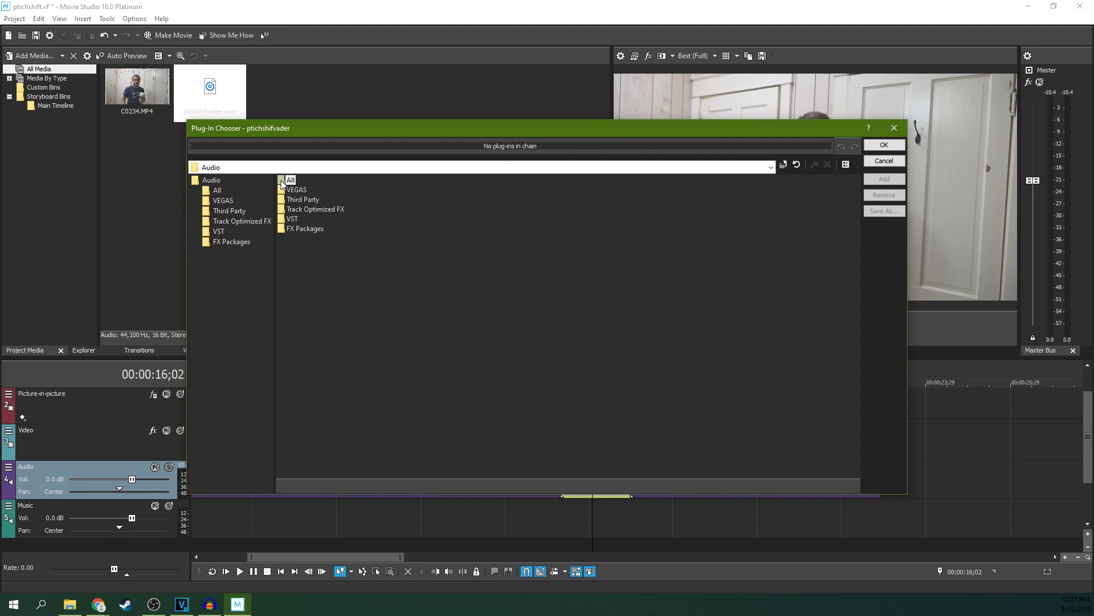
# - List All audio plug-ins, pick Pitch Shift and add it to the section
pyautogui.doubleClick(284, 179)
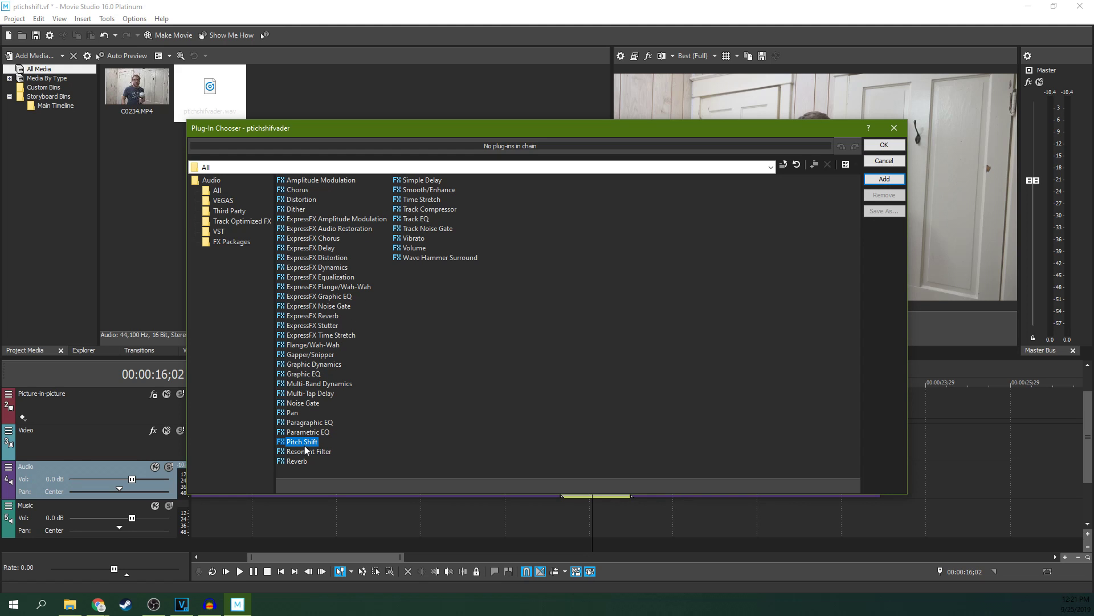
pyautogui.click(884, 179)
pyautogui.click(884, 145)
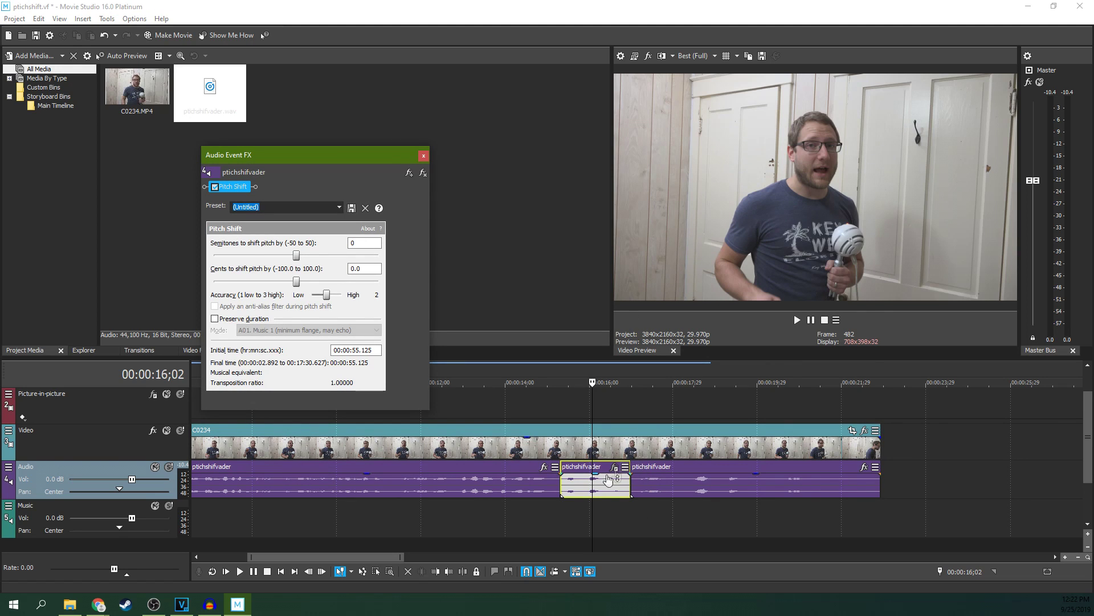
# - Play the section from about 15;14 to hear the original pitch
pyautogui.click(567, 411)
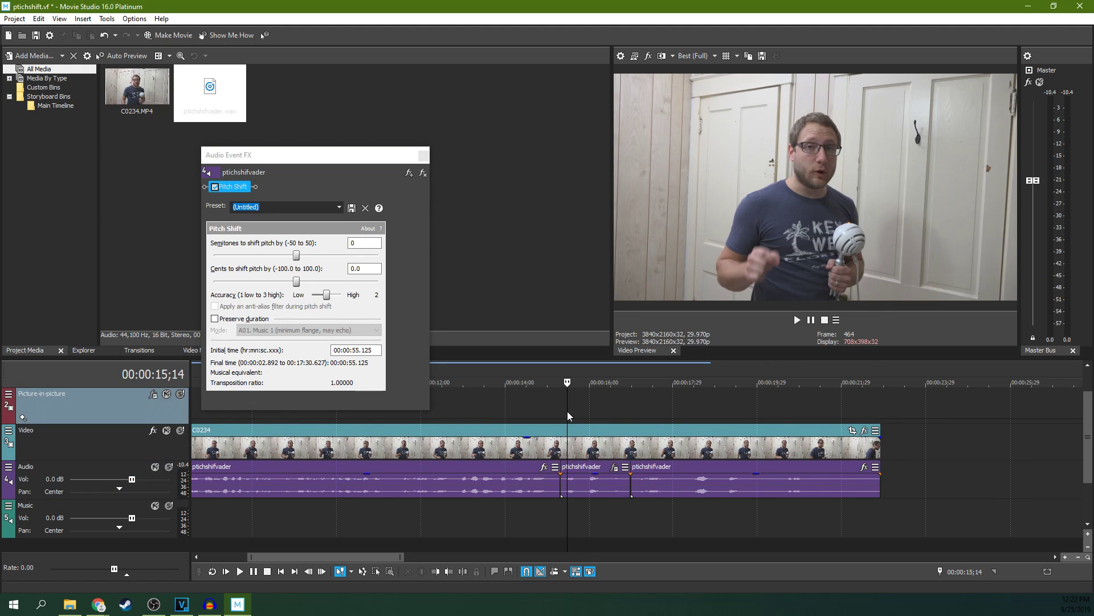
pyautogui.click(797, 320)
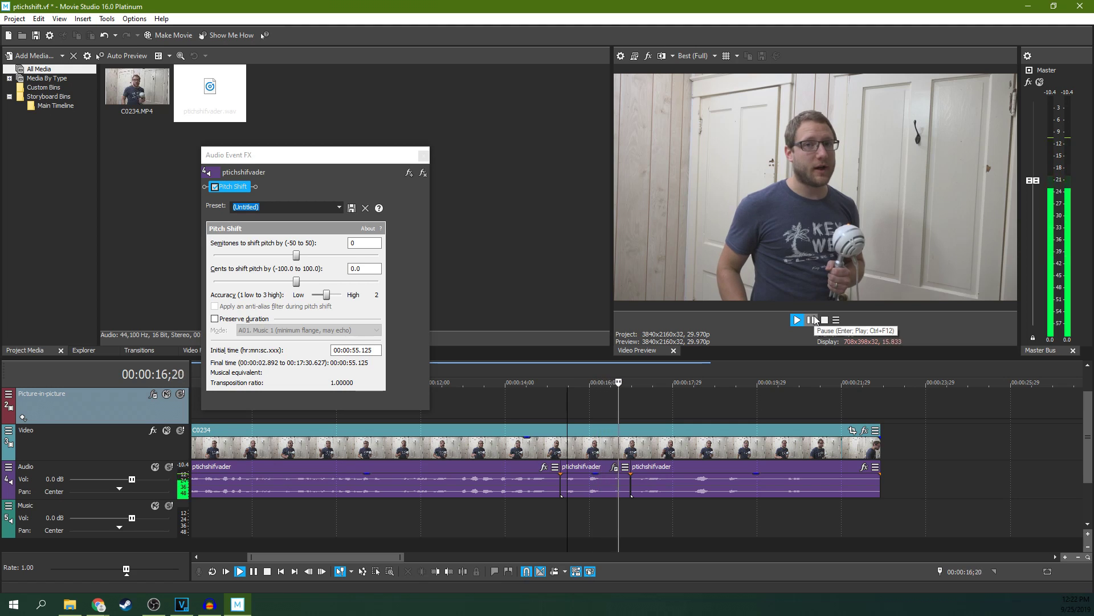
pyautogui.click(812, 320)
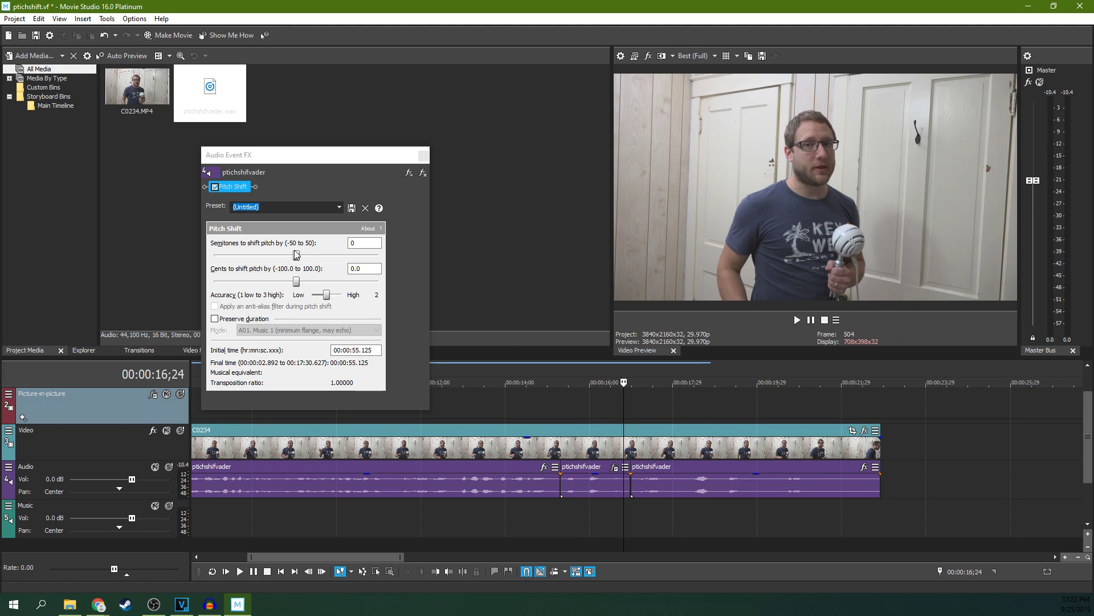
# - Set the Semitones slider to -13 and replay the lowered section
pyautogui.hotkey('alt', 'Tab')
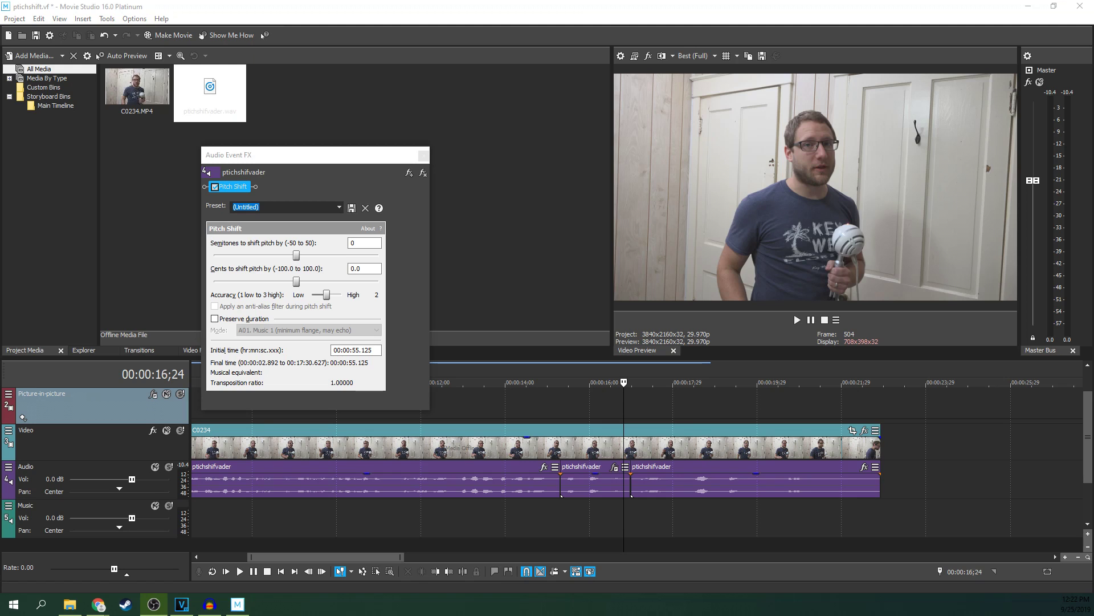
pyautogui.moveTo(297, 256); pyautogui.dragTo(274, 256)
pyautogui.click(560, 397)
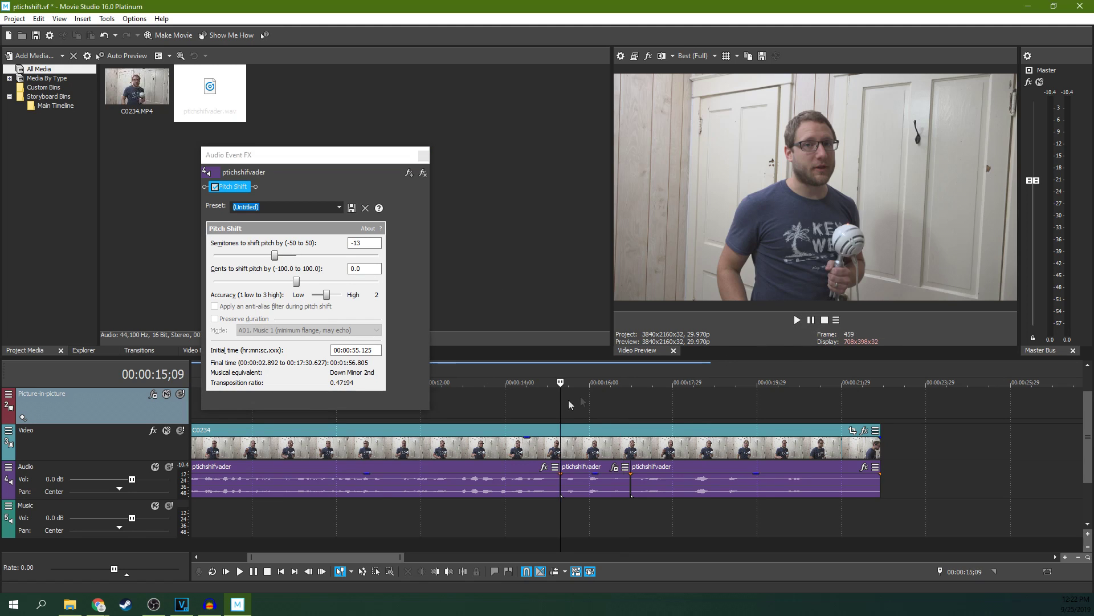
pyautogui.click(796, 320)
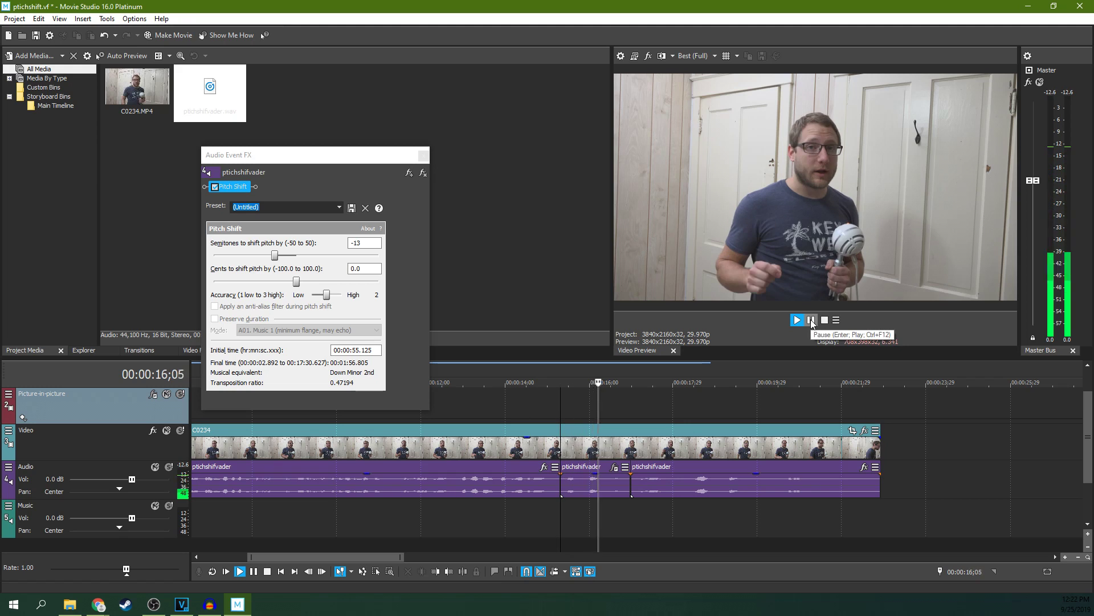
pyautogui.click(811, 320)
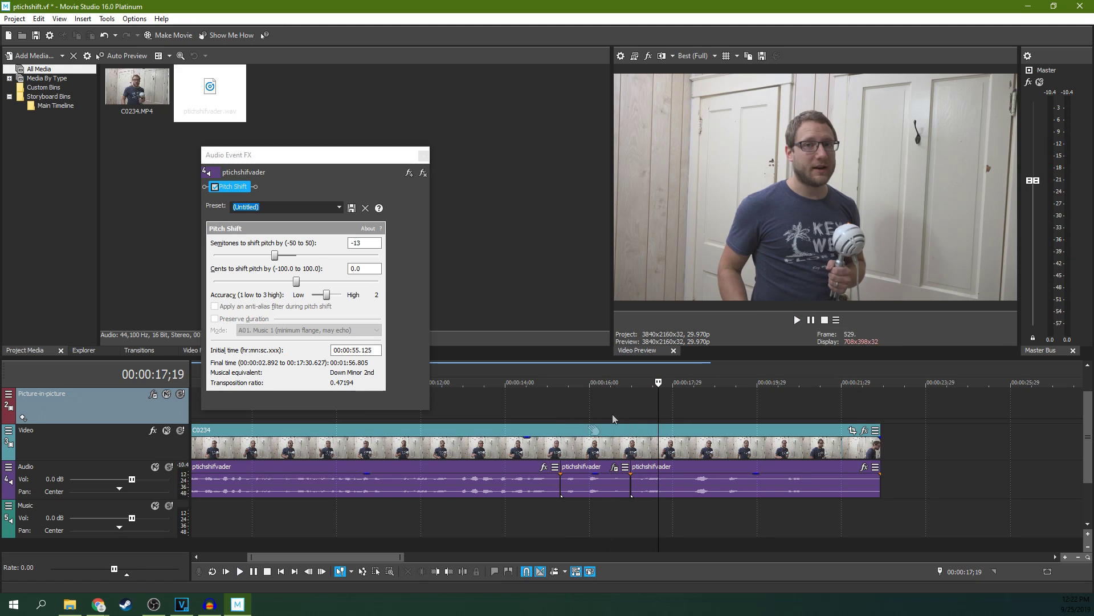
pyautogui.click(590, 489)
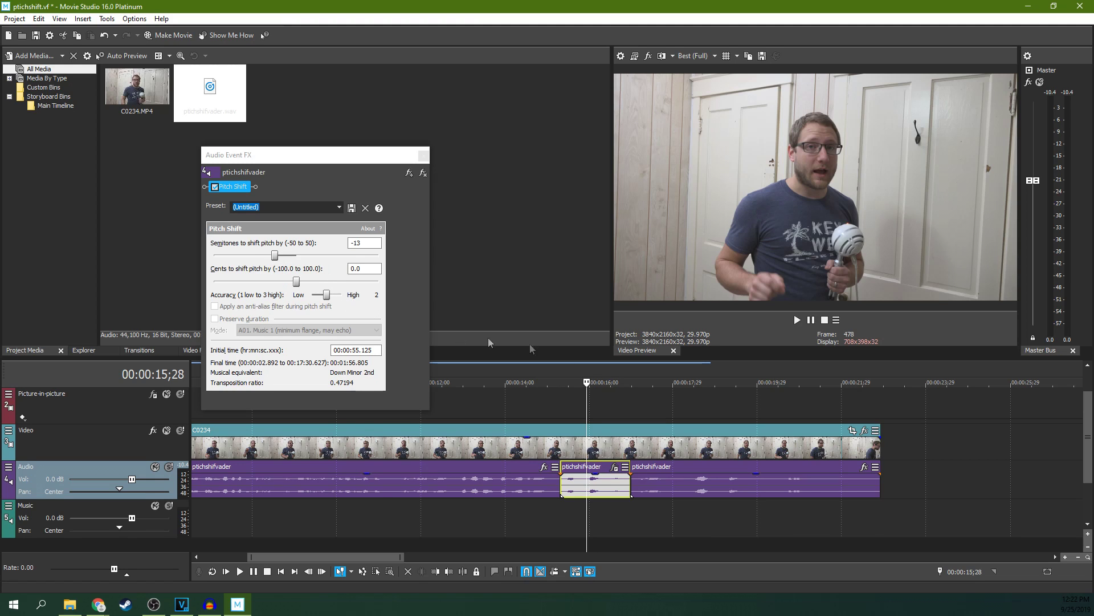
pyautogui.click(606, 487)
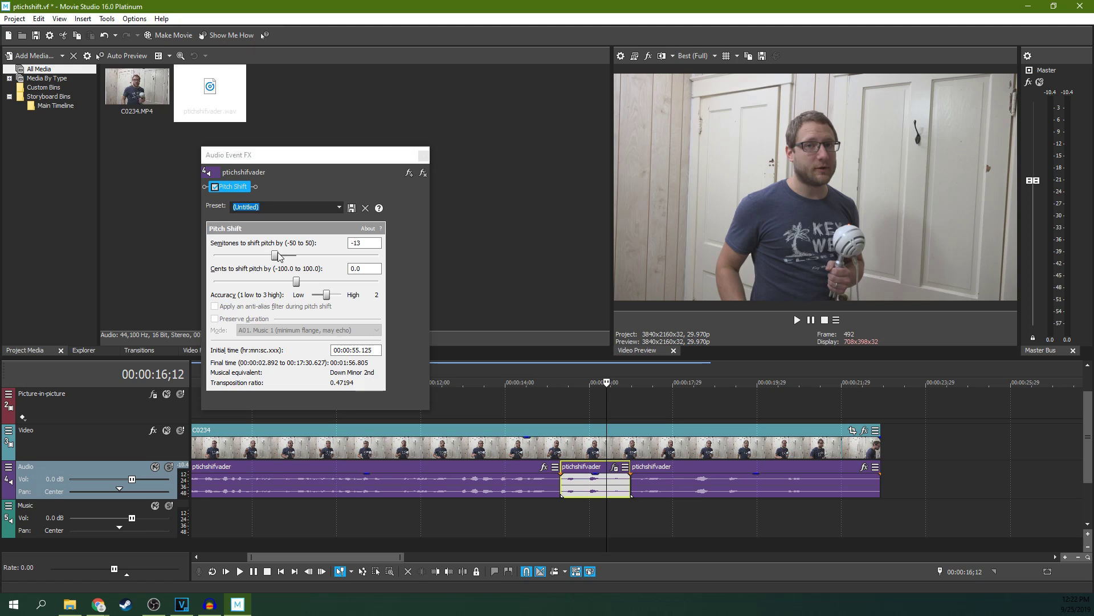
# - Turn on Preserve duration and preview trial shifts of -4 and -9 semitones
pyautogui.moveTo(279, 255); pyautogui.dragTo(293, 256)
pyautogui.click(215, 319)
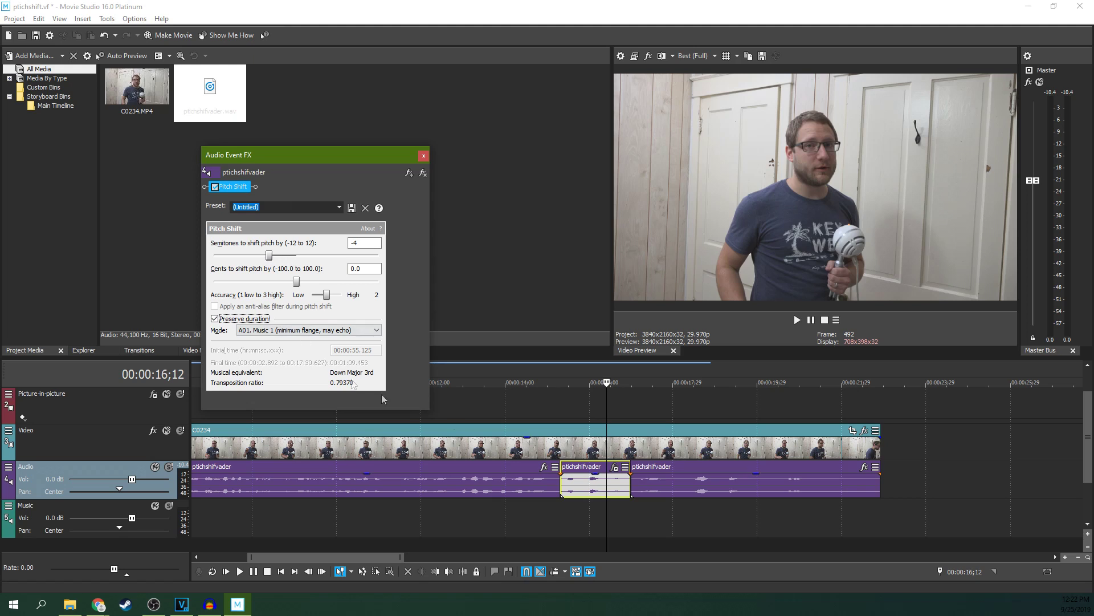
pyautogui.click(562, 485)
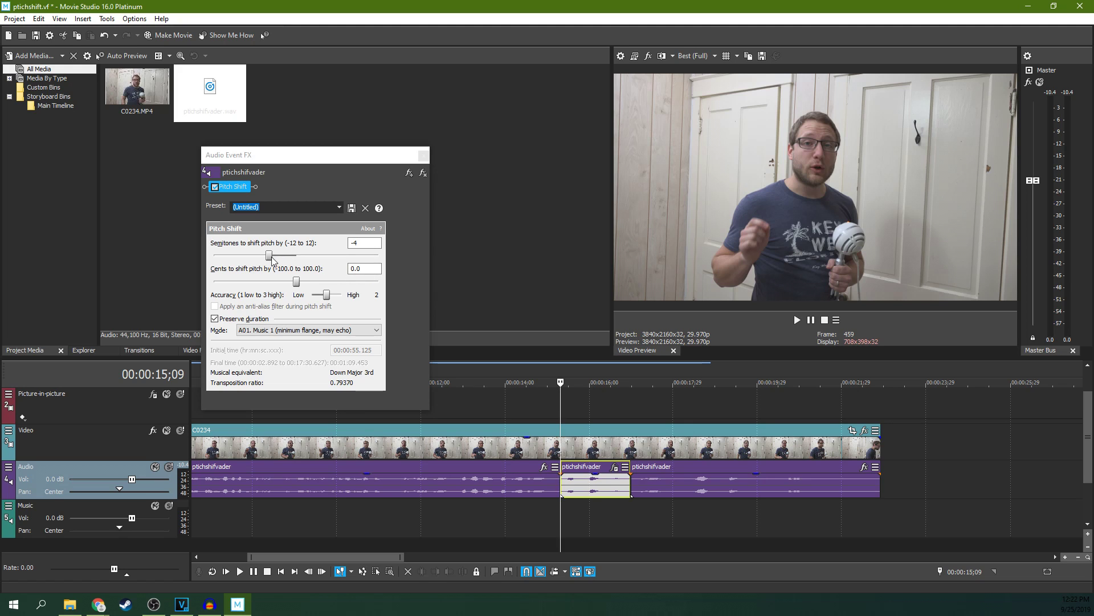
pyautogui.click(799, 321)
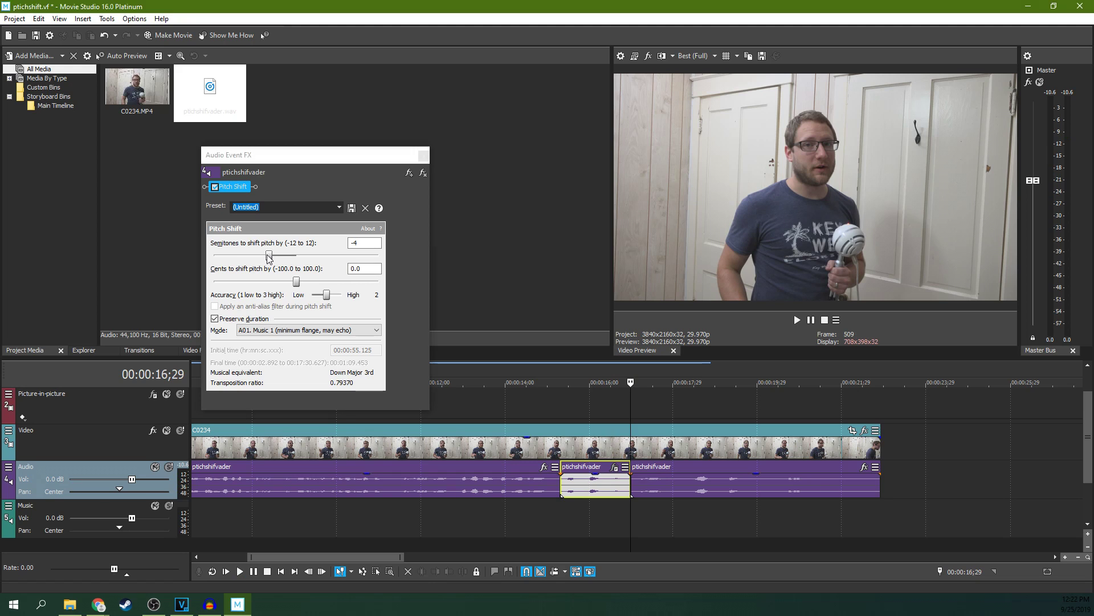
pyautogui.moveTo(269, 256); pyautogui.dragTo(234, 256)
pyautogui.click(569, 492)
pyautogui.click(798, 320)
# - Settle the Semitones value at +5 and play back the result
pyautogui.click(333, 256)
pyautogui.click(344, 255)
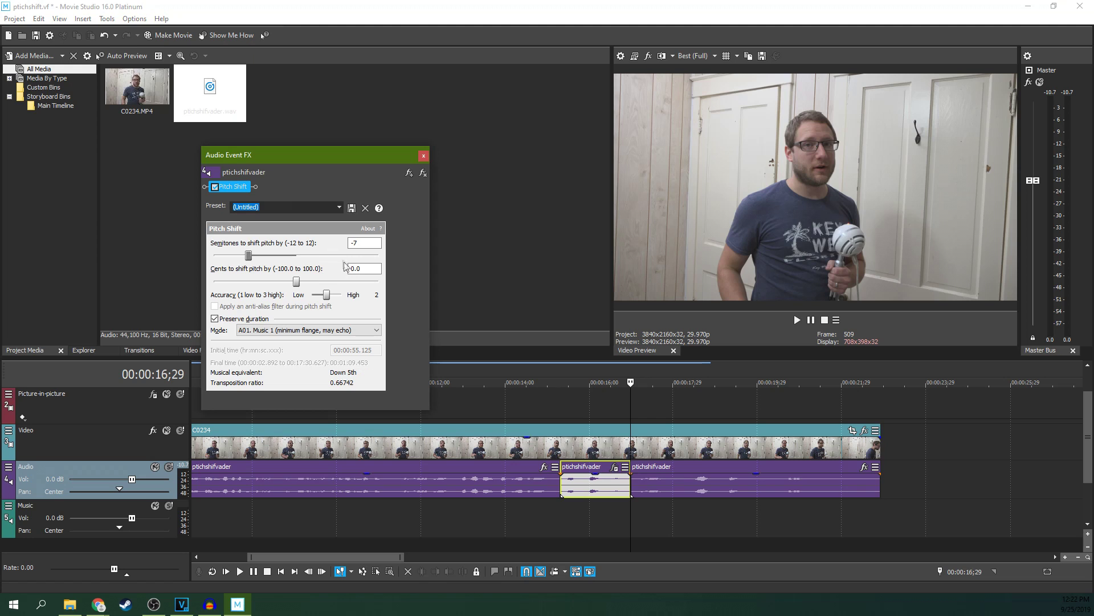
pyautogui.click(342, 260)
pyautogui.moveTo(251, 259); pyautogui.dragTo(336, 260)
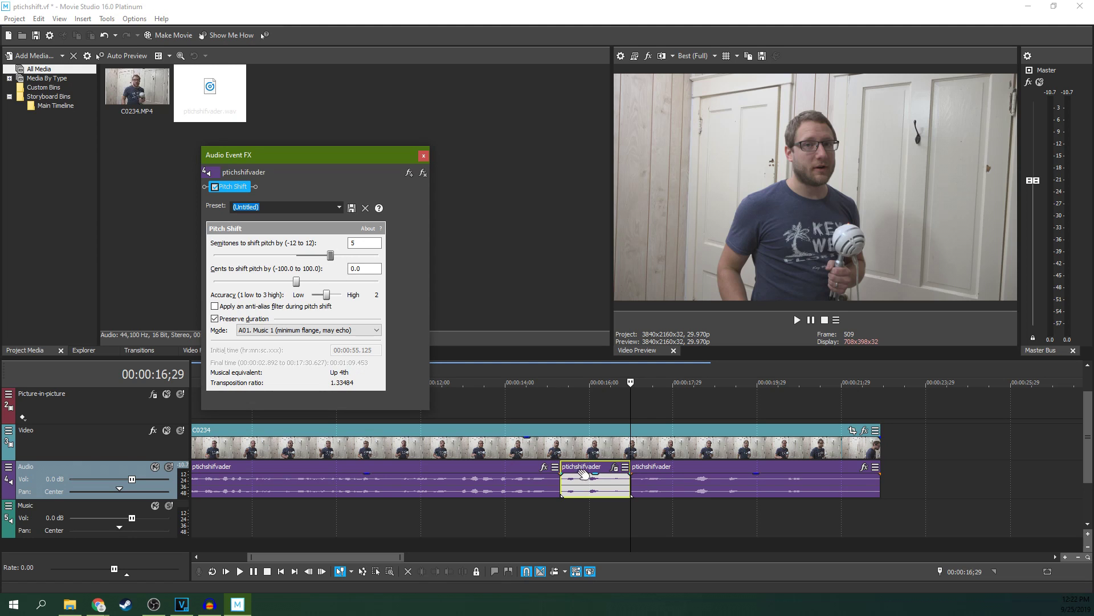
pyautogui.click(560, 489)
pyautogui.click(797, 319)
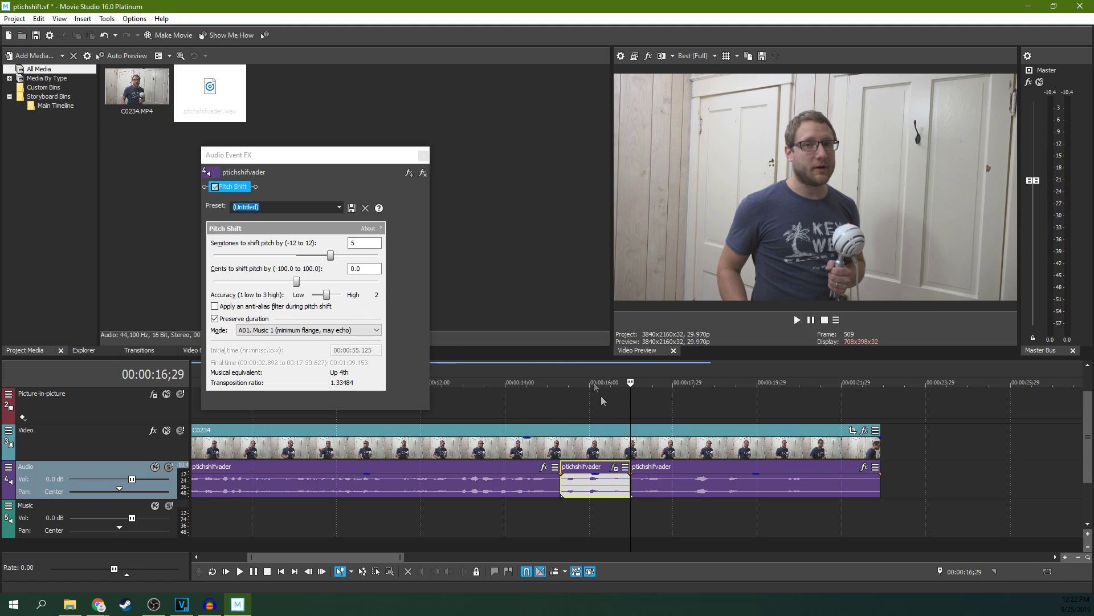
# - Switch the Pitch Shift mode to A07. Speech 1 and preview it from 15;16
pyautogui.click(351, 330)
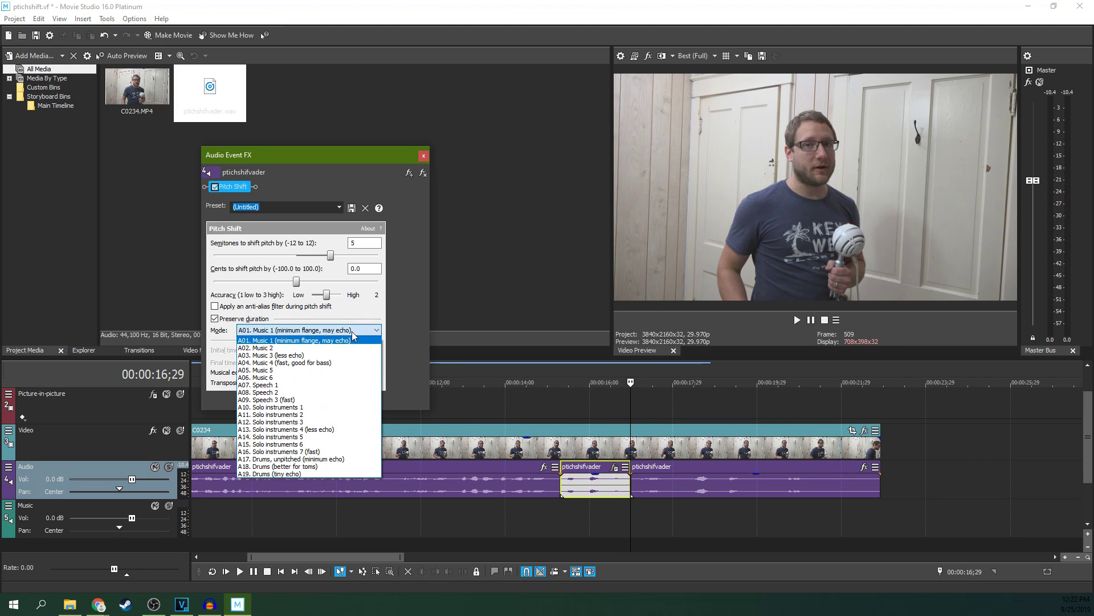
pyautogui.click(291, 385)
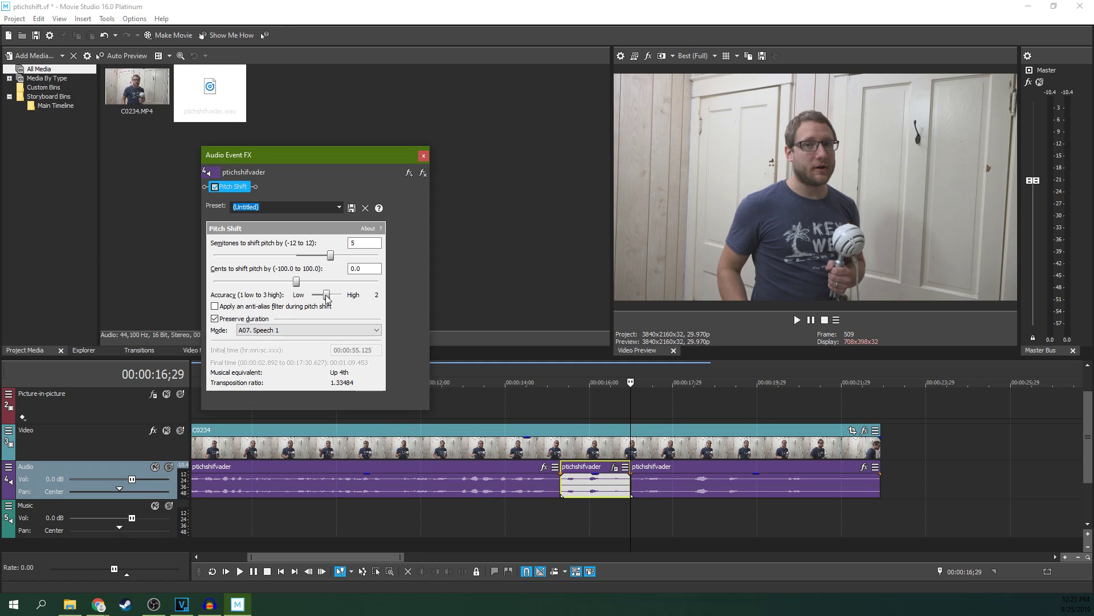
pyautogui.click(564, 413)
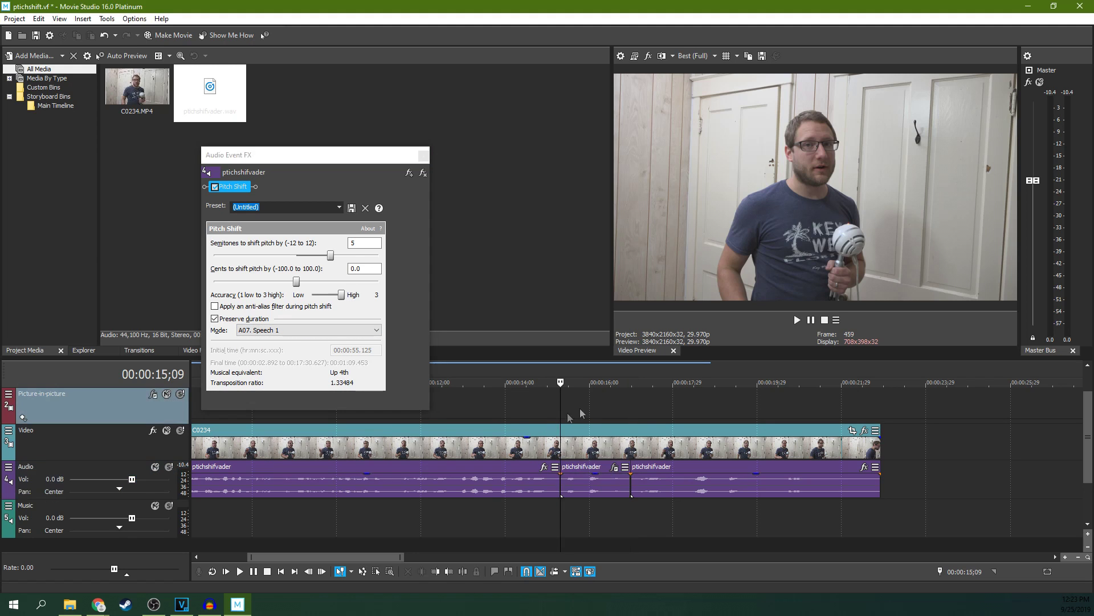
pyautogui.click(797, 320)
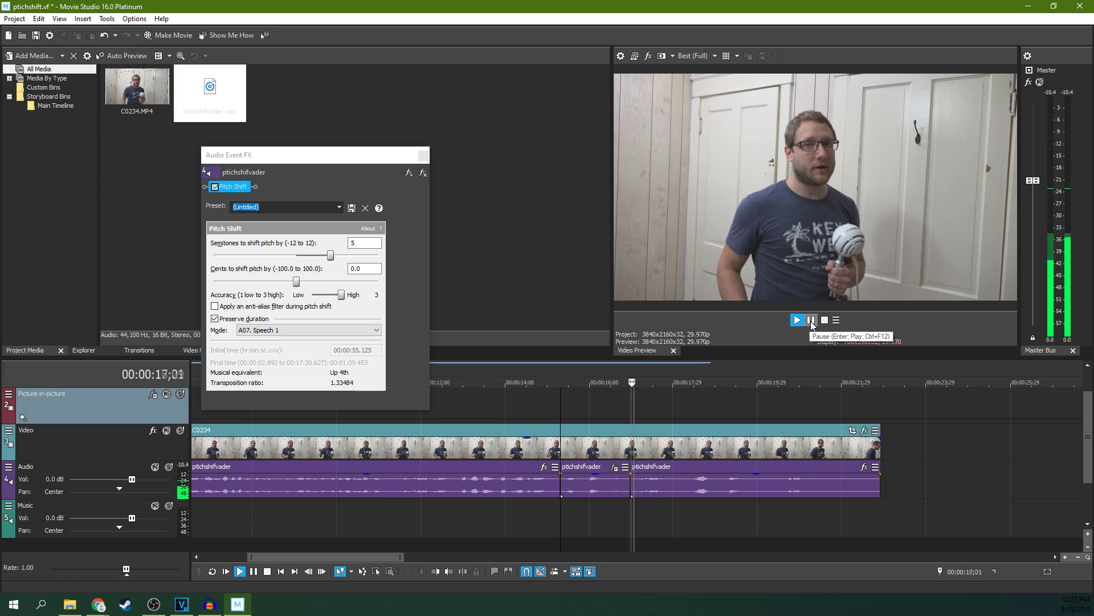
pyautogui.click(810, 320)
pyautogui.click(570, 408)
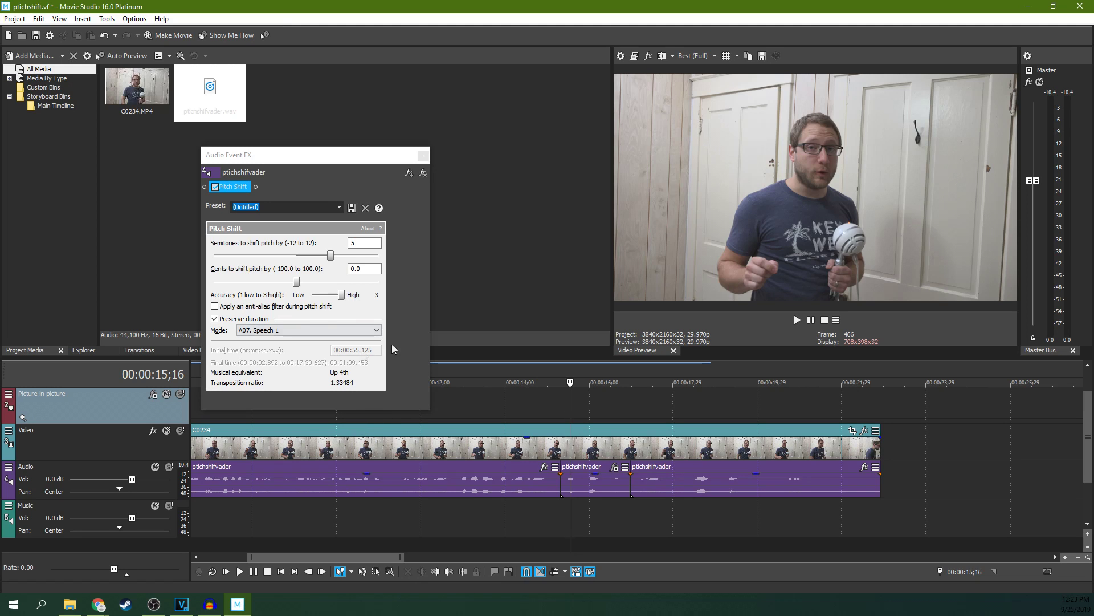
# - Bypass Pitch Shift, play the section unprocessed, then re-enable the effect
pyautogui.click(339, 207)
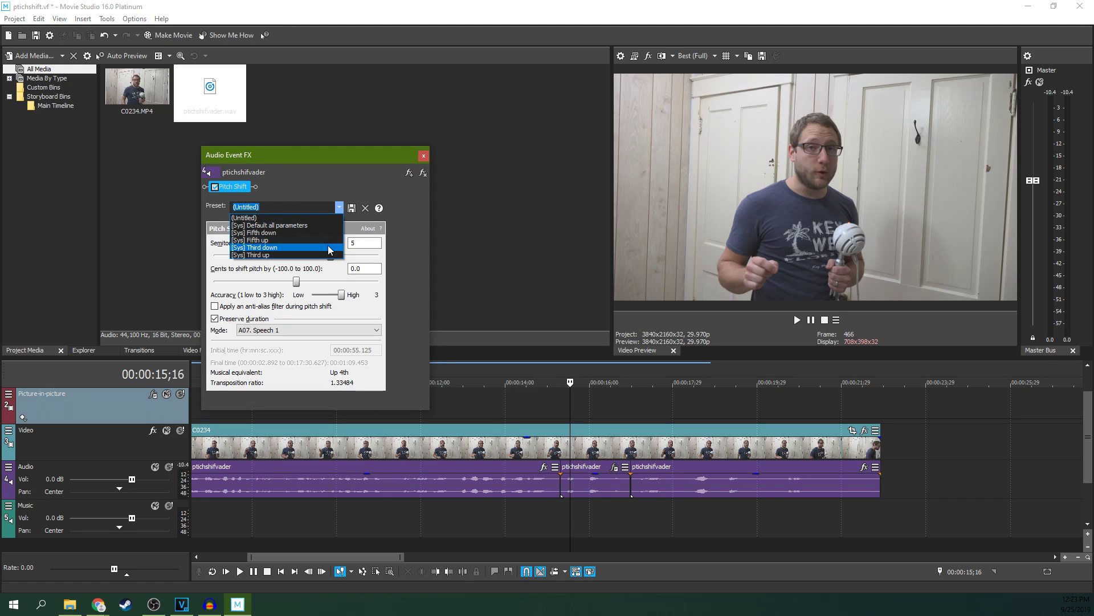
pyautogui.click(413, 189)
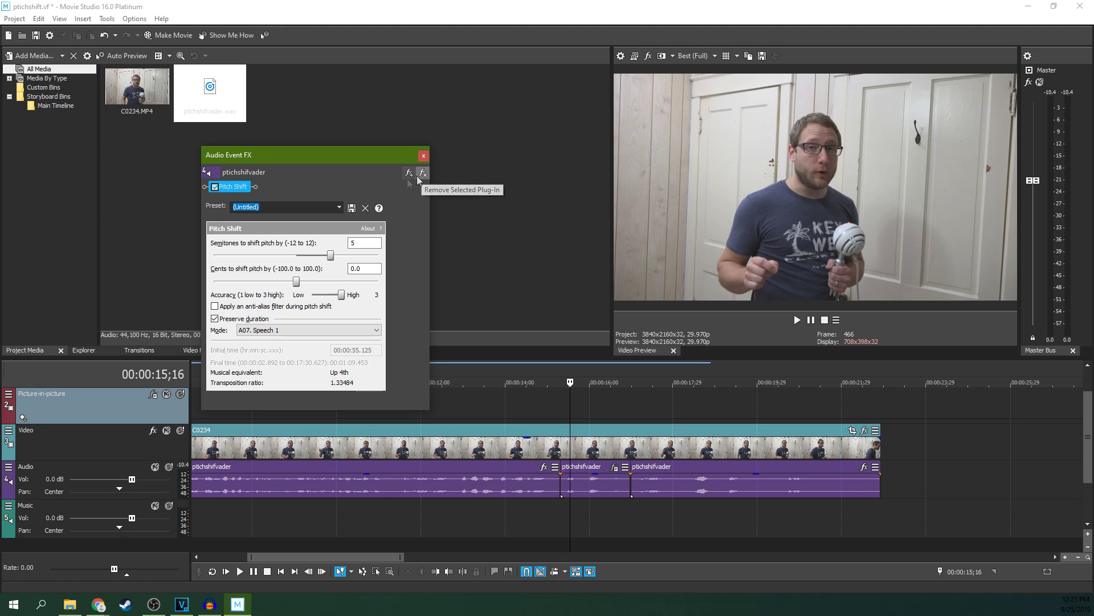
pyautogui.click(214, 187)
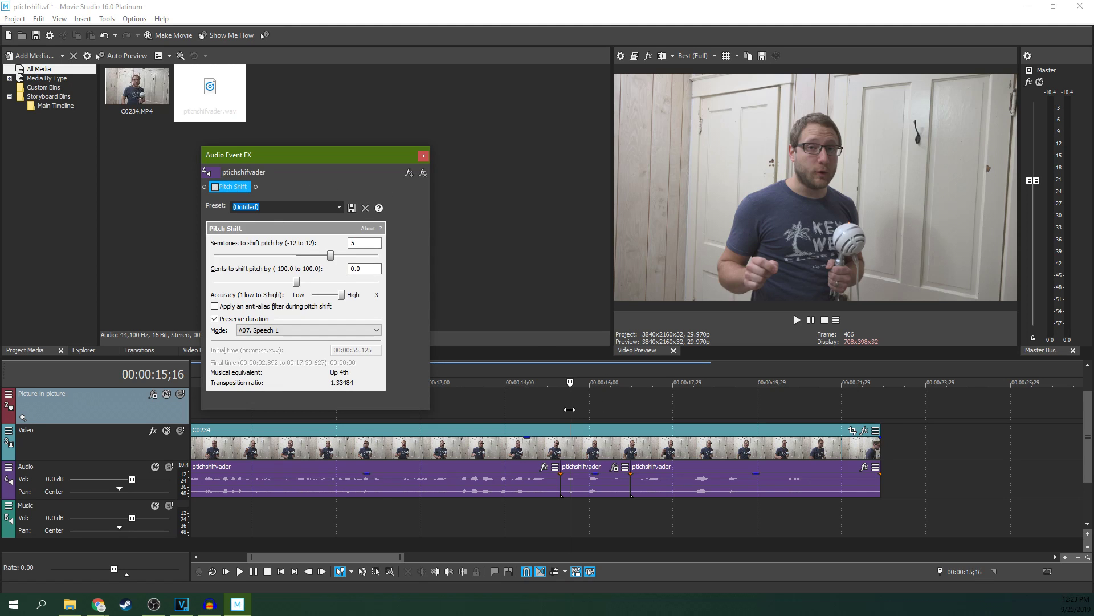
pyautogui.click(565, 409)
pyautogui.click(797, 320)
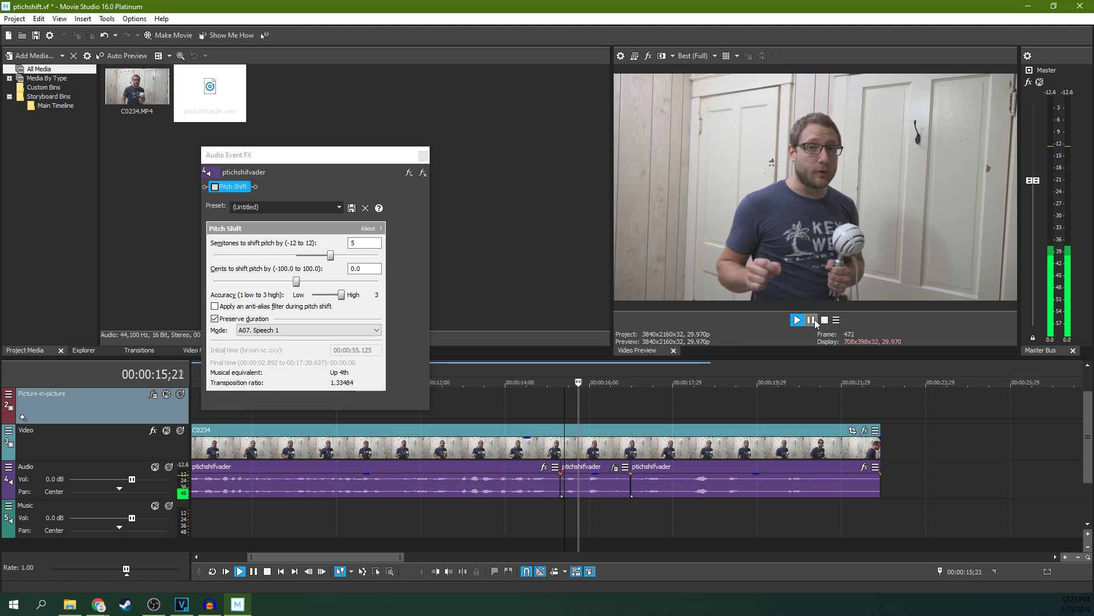
pyautogui.click(811, 320)
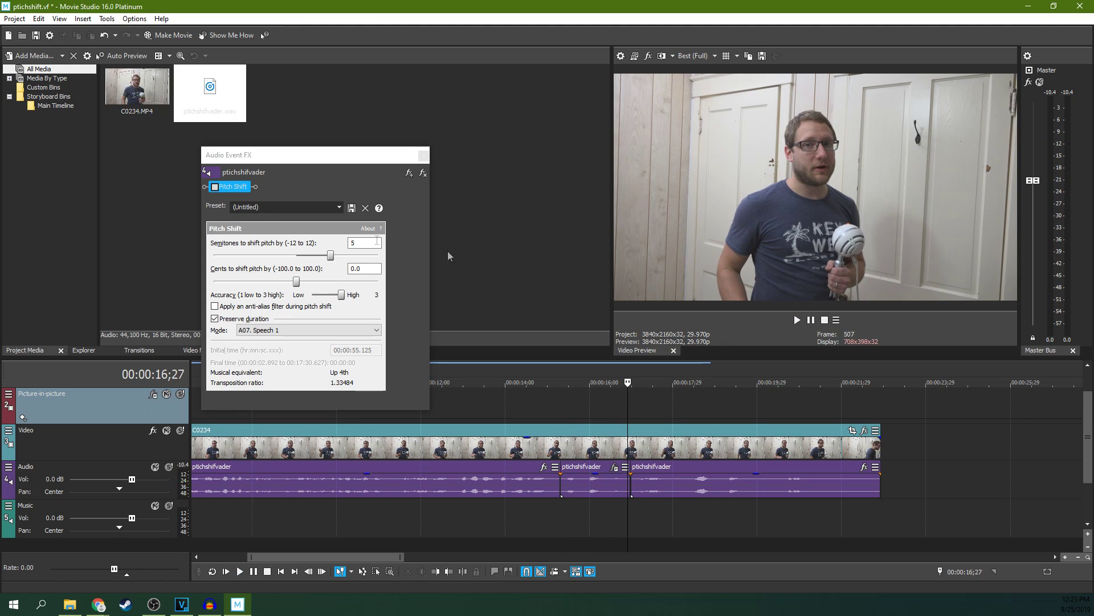
pyautogui.click(214, 186)
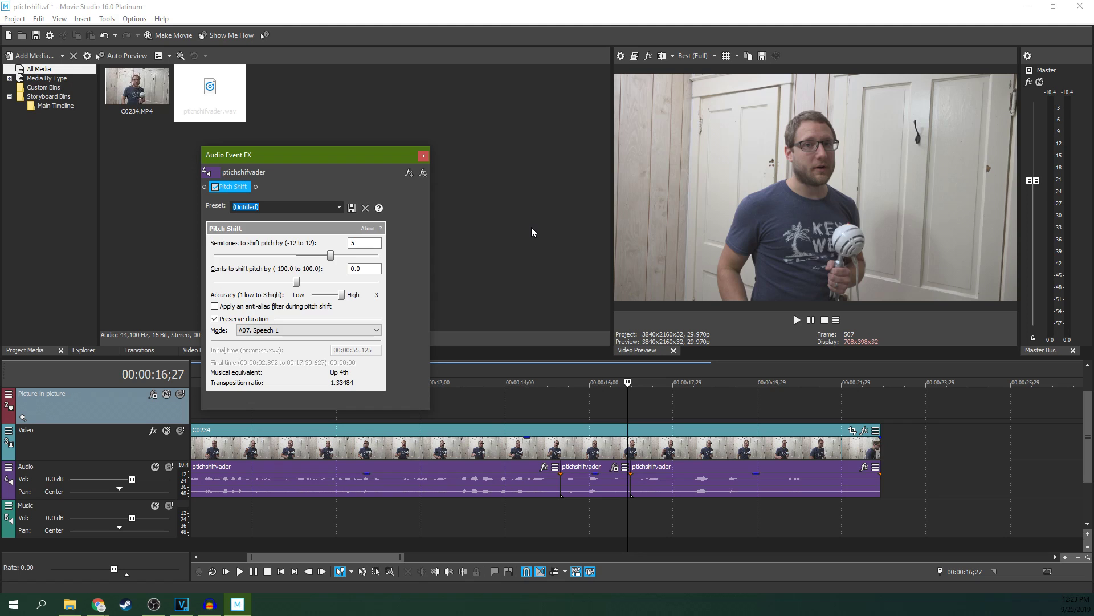